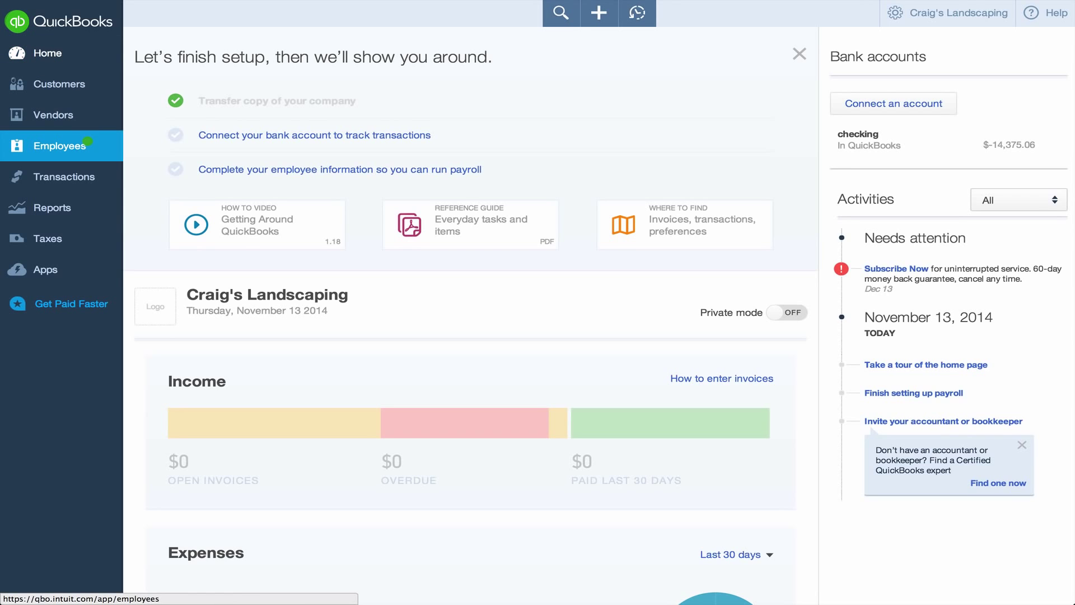
Step: Go to the Employees page showing the two employees awaiting payroll setup
left_click(93, 145)
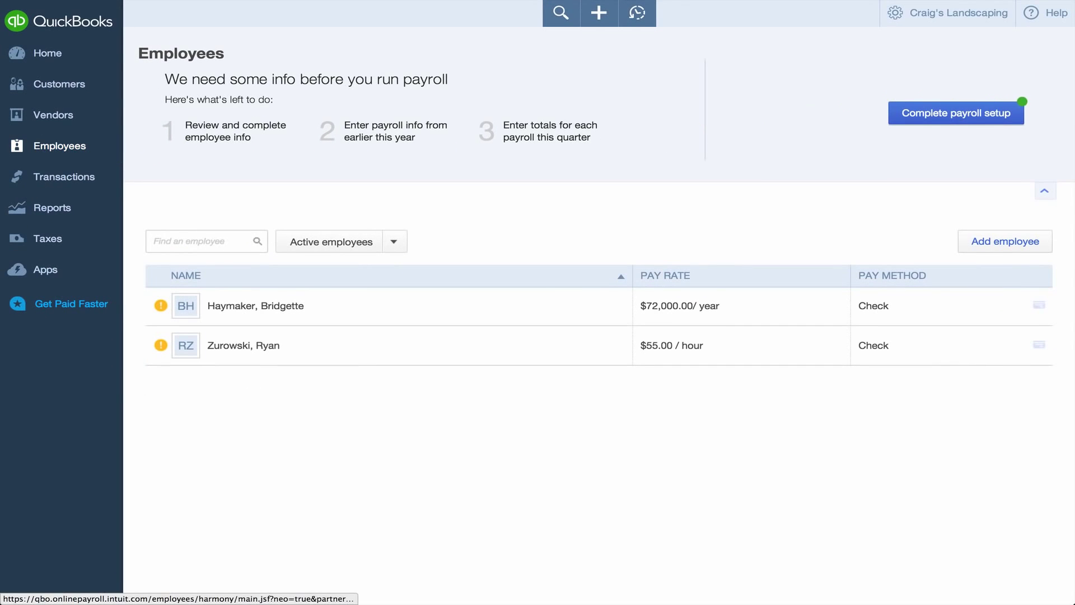
Step: Answer the setup questions: W-2 employees paid in 2014, first payroll before 01/01/2015, paid by paychecks
left_click(1016, 107)
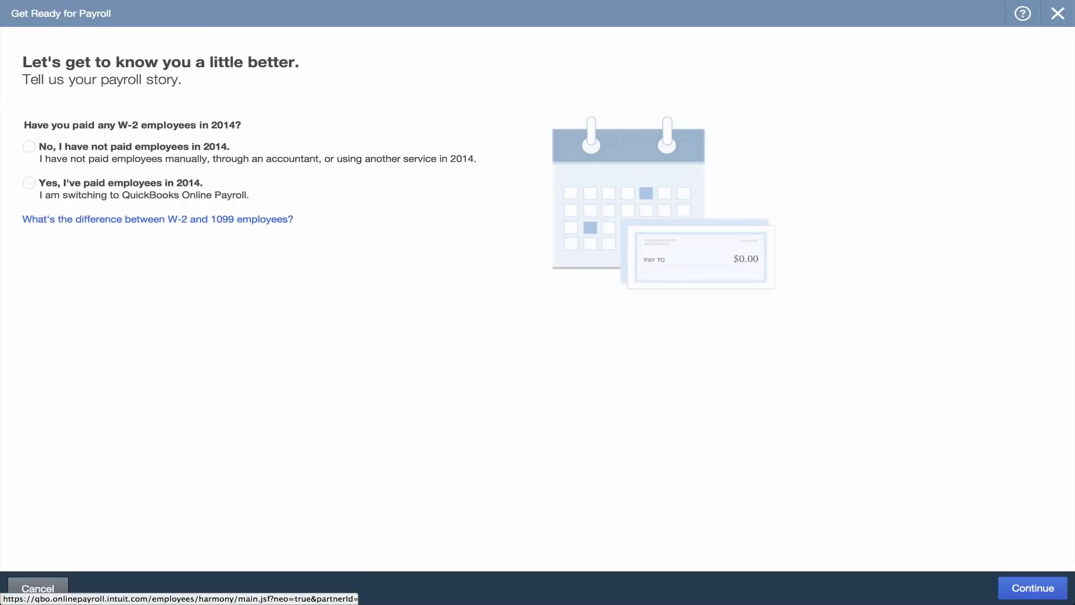
left_click(28, 183)
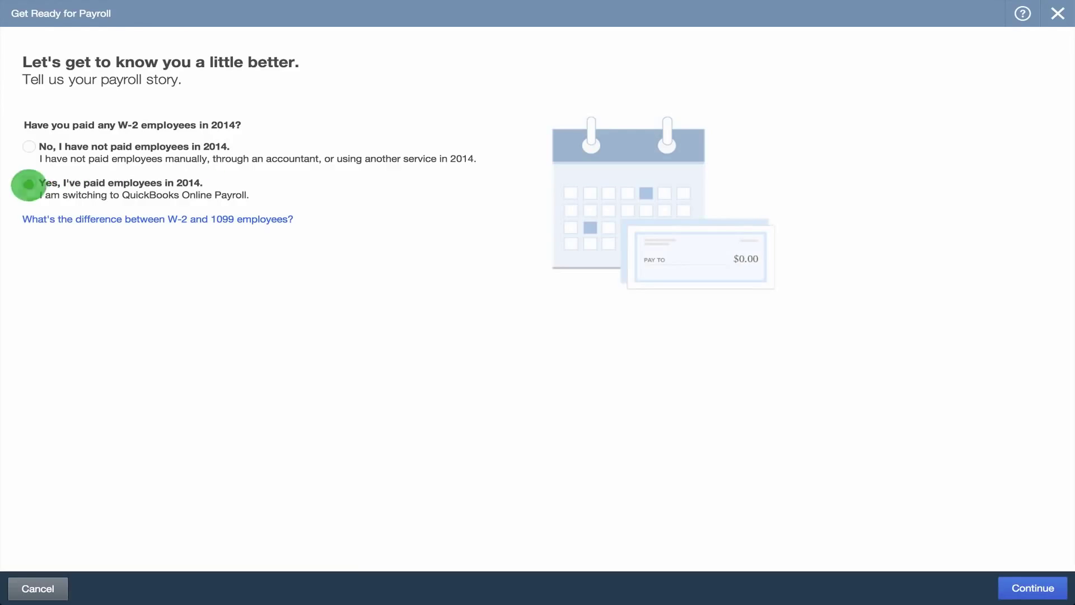
left_click(29, 276)
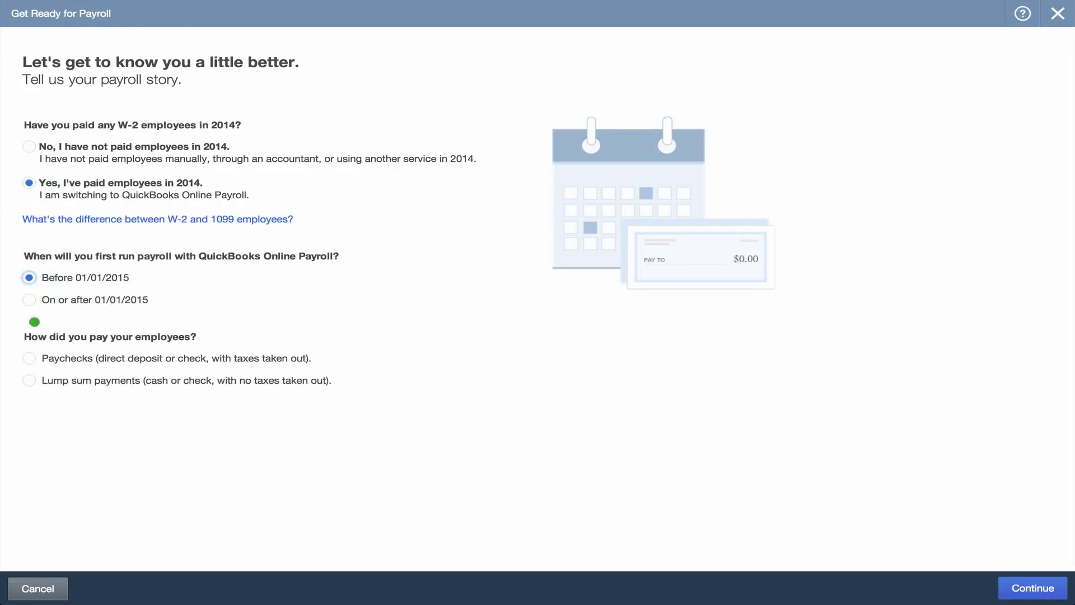
left_click(29, 357)
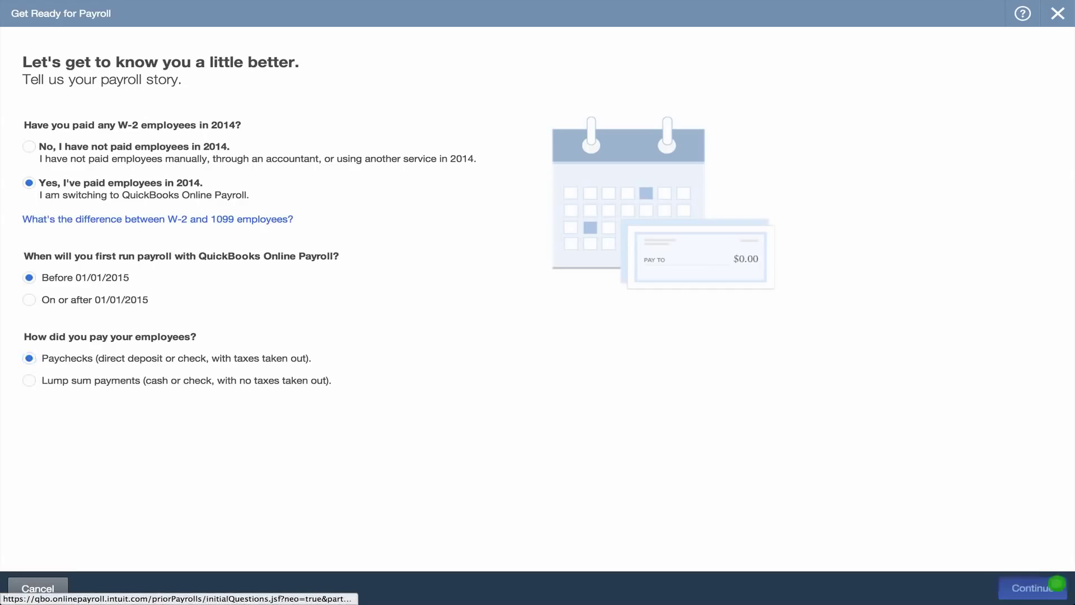
left_click(1056, 583)
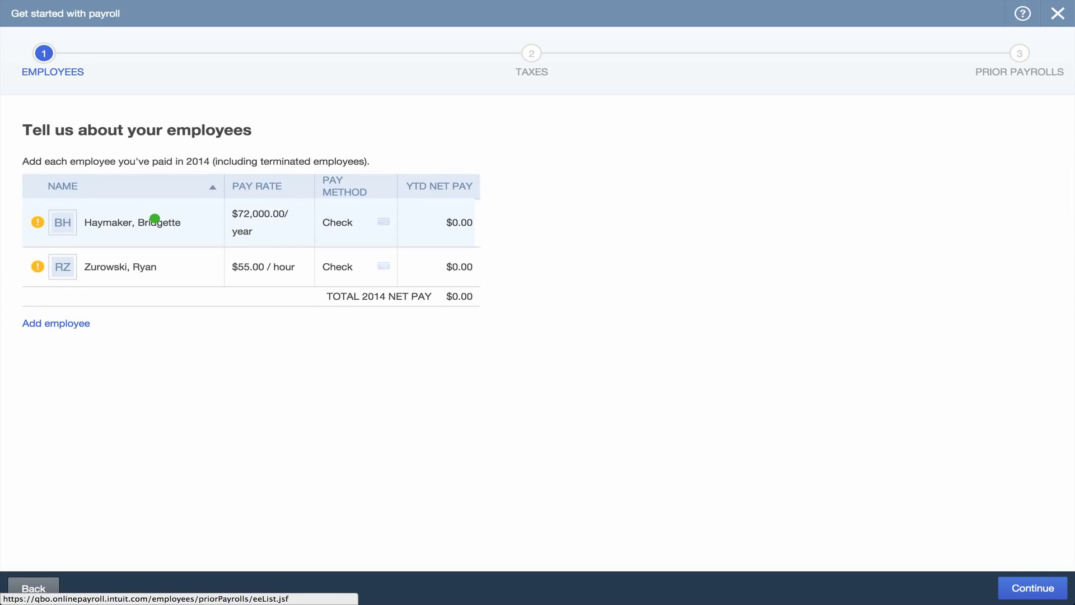
Step: Save the first employee's W-4 as Single with 3 allowances and start editing her pay
left_click(155, 218)
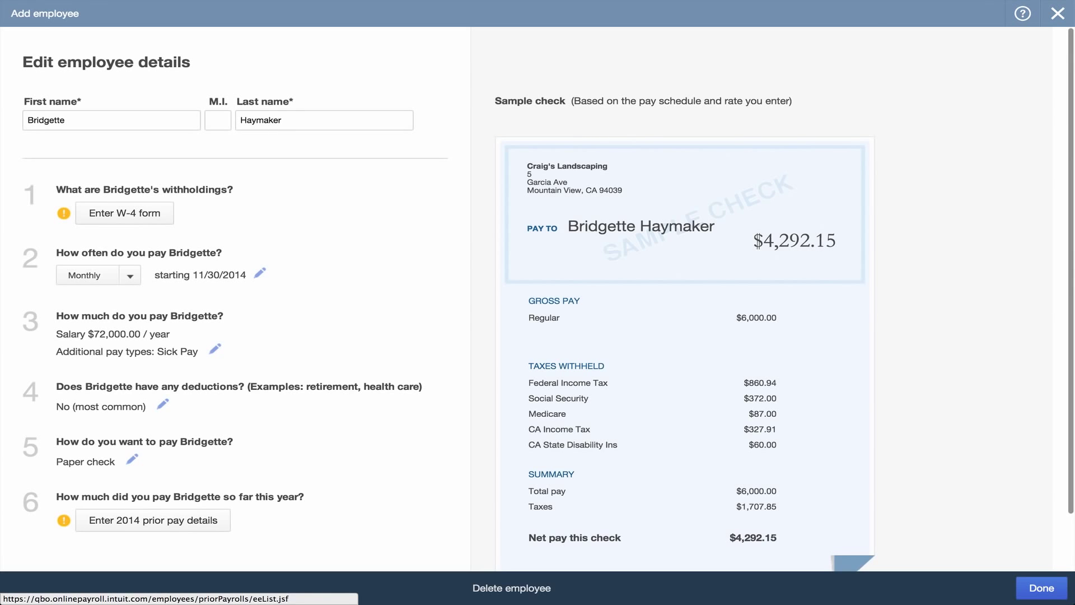
left_click(164, 212)
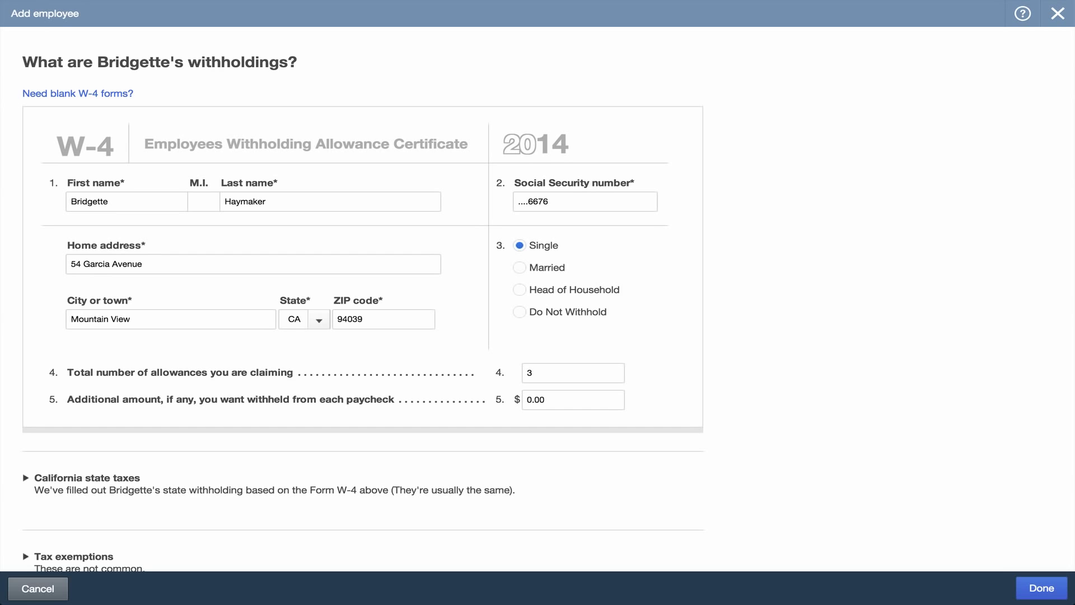
left_click(1041, 588)
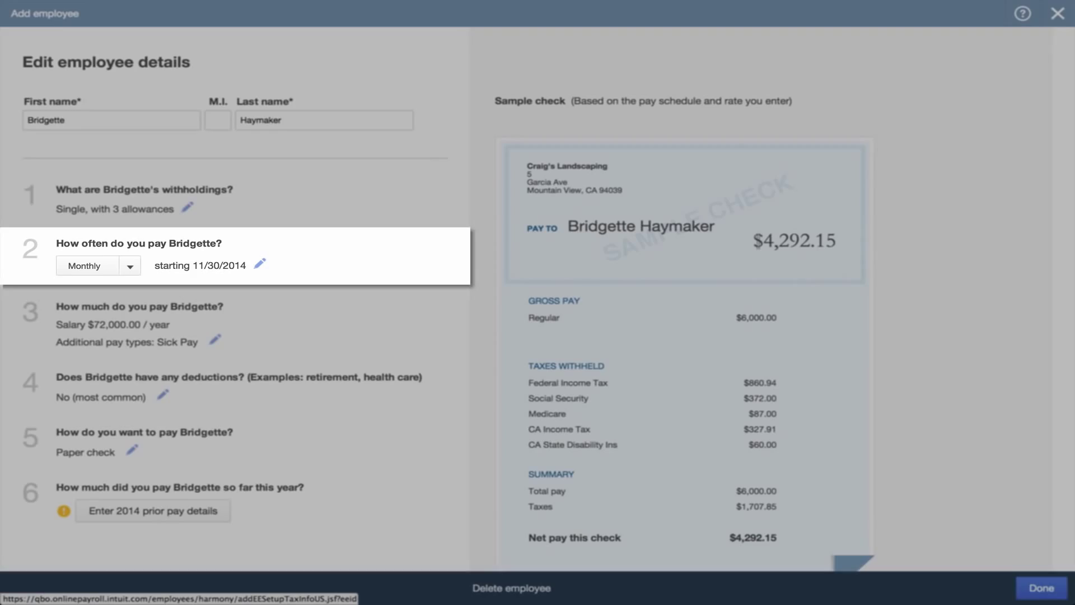
left_click(212, 339)
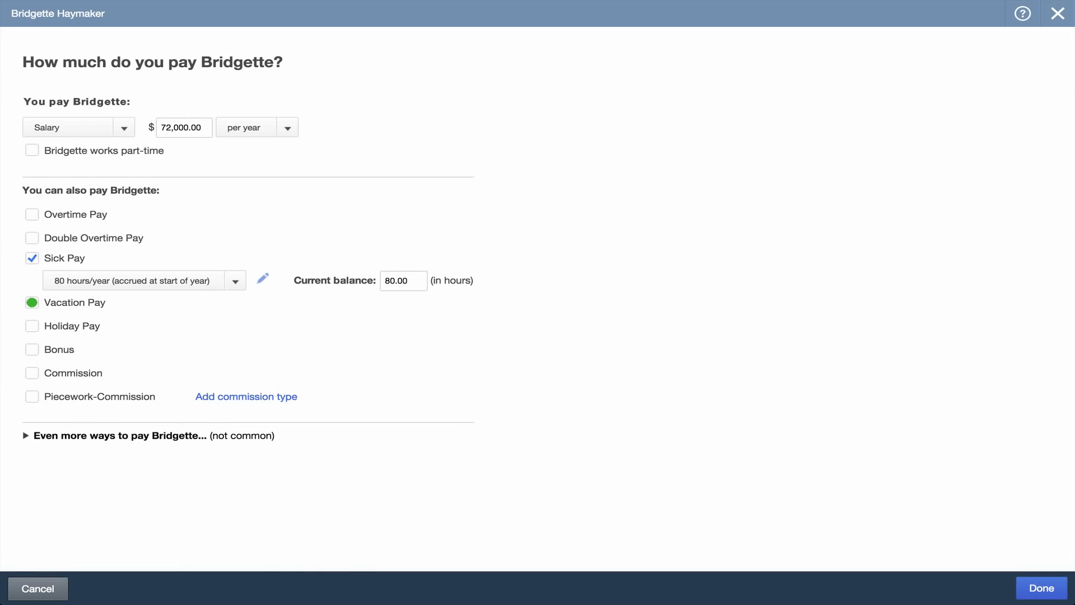
Step: Add Vacation Pay accruing 80 hours per year each pay period to her $72,000 salary
left_click(31, 302)
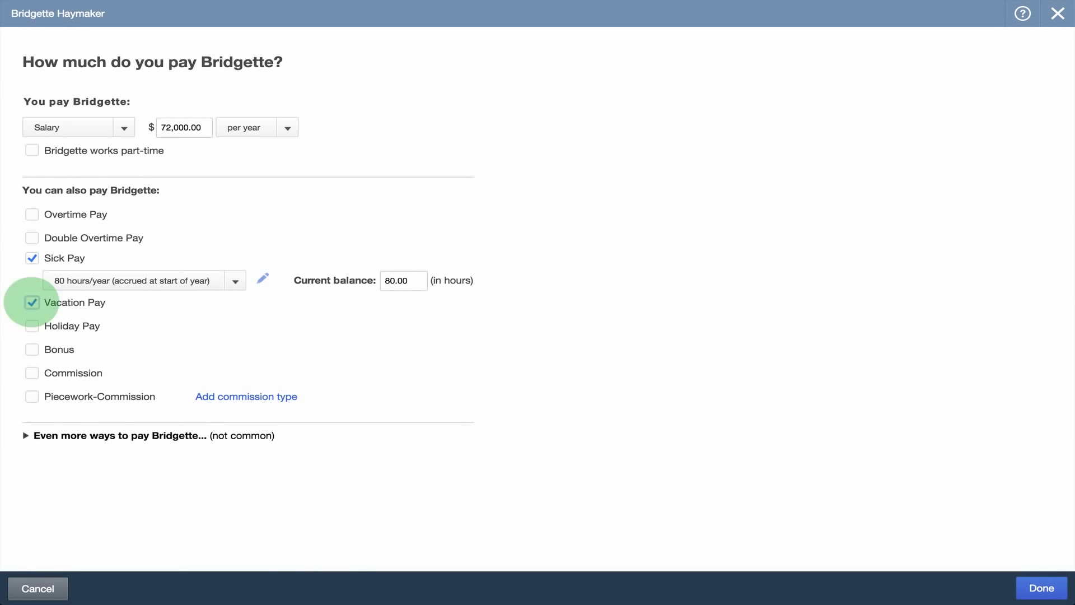
left_click(172, 360)
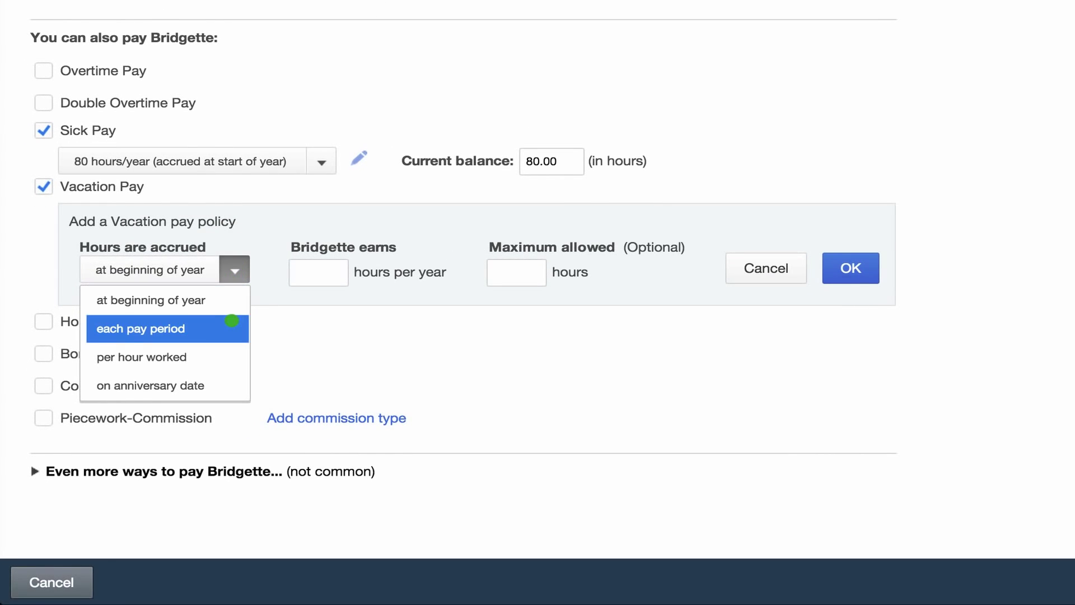
left_click(232, 322)
key("Tab")
type("80")
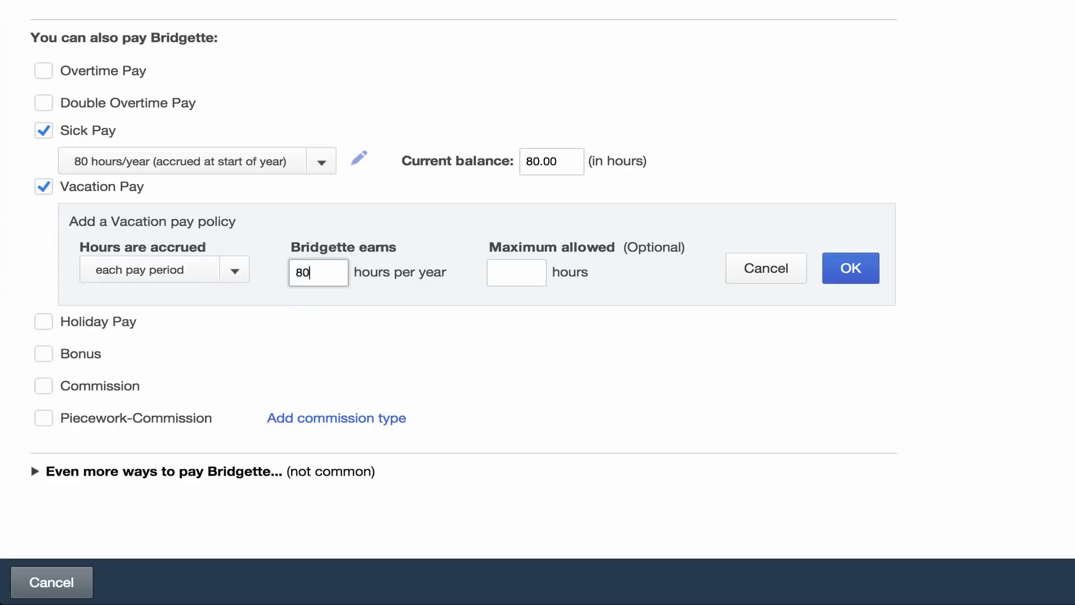
left_click(863, 268)
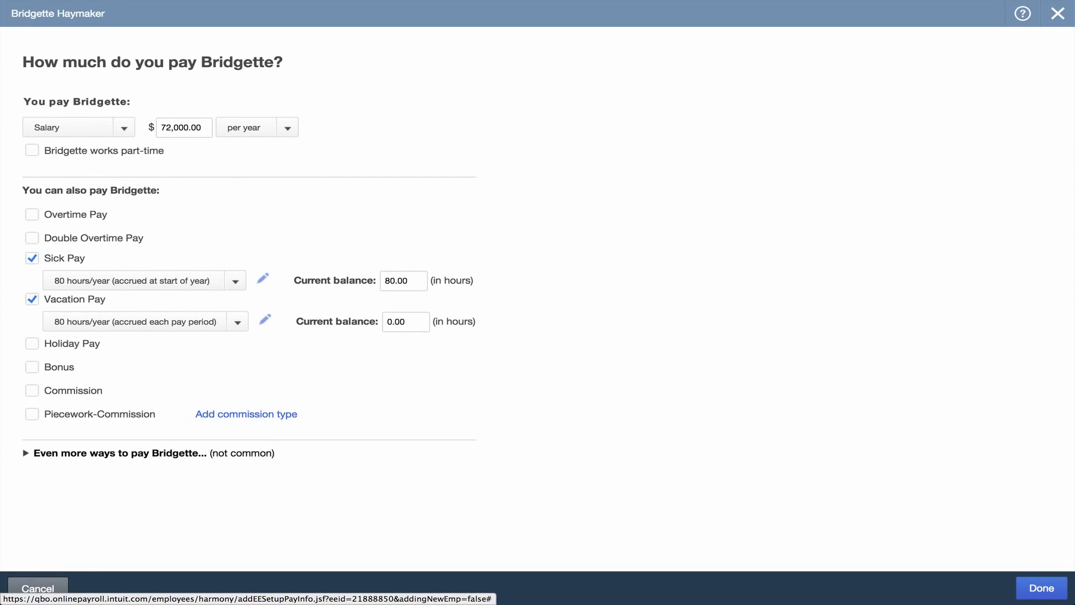
left_click(1041, 588)
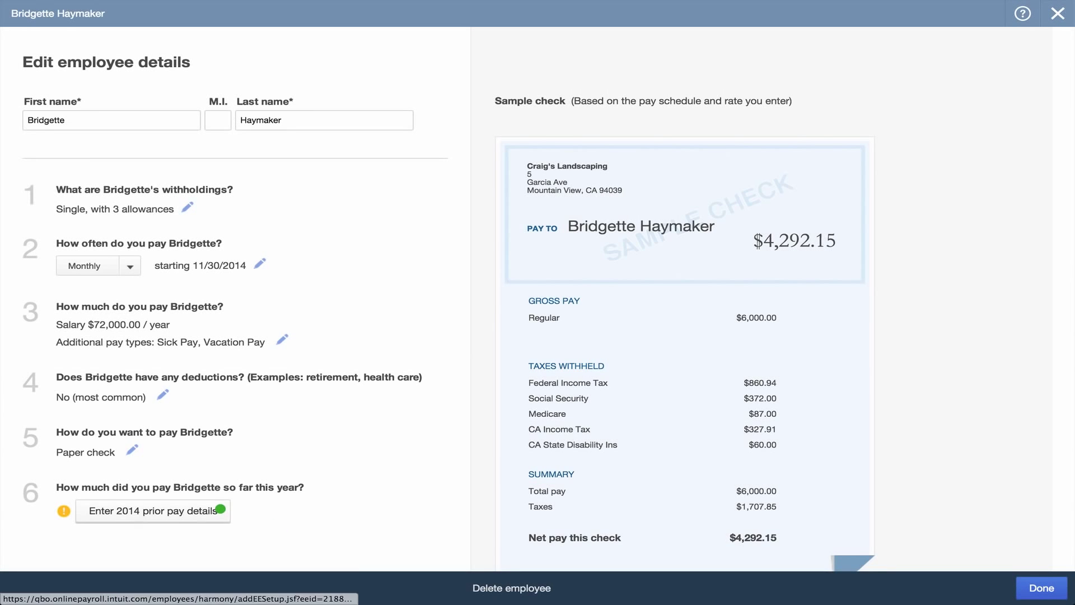
Step: Enter her 2014 pay for January–September and after October 1, giving $12,876.27 year-to-date net pay
left_click(220, 509)
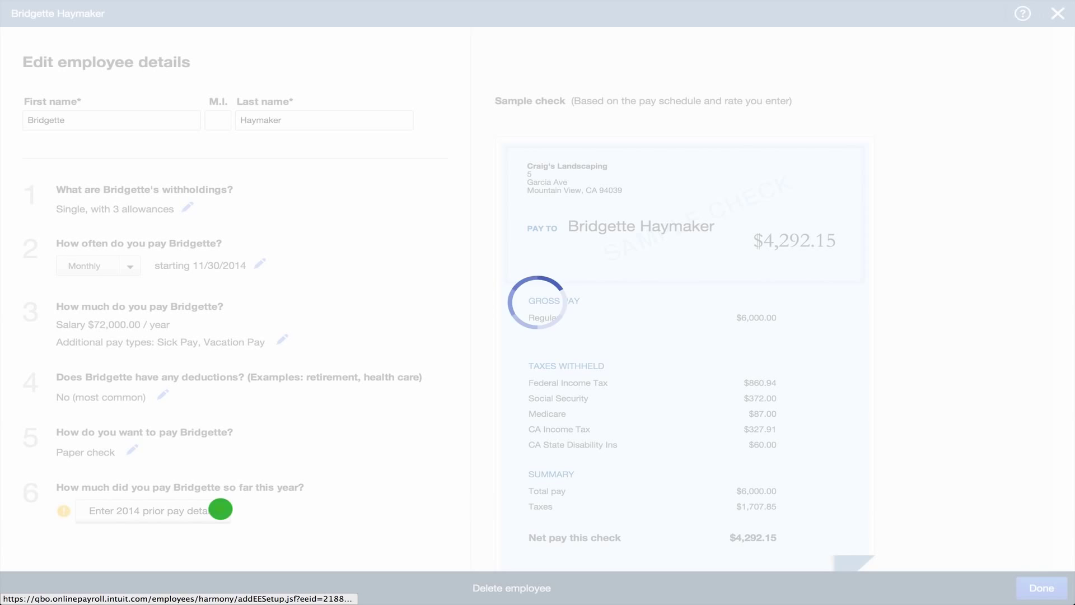
left_click(47, 149)
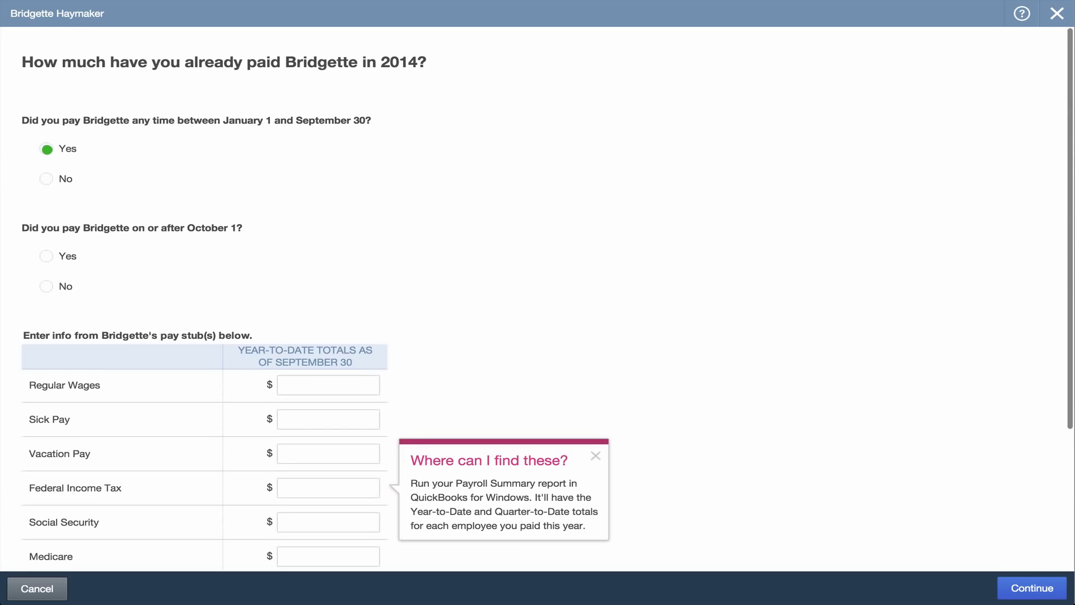
left_click(47, 255)
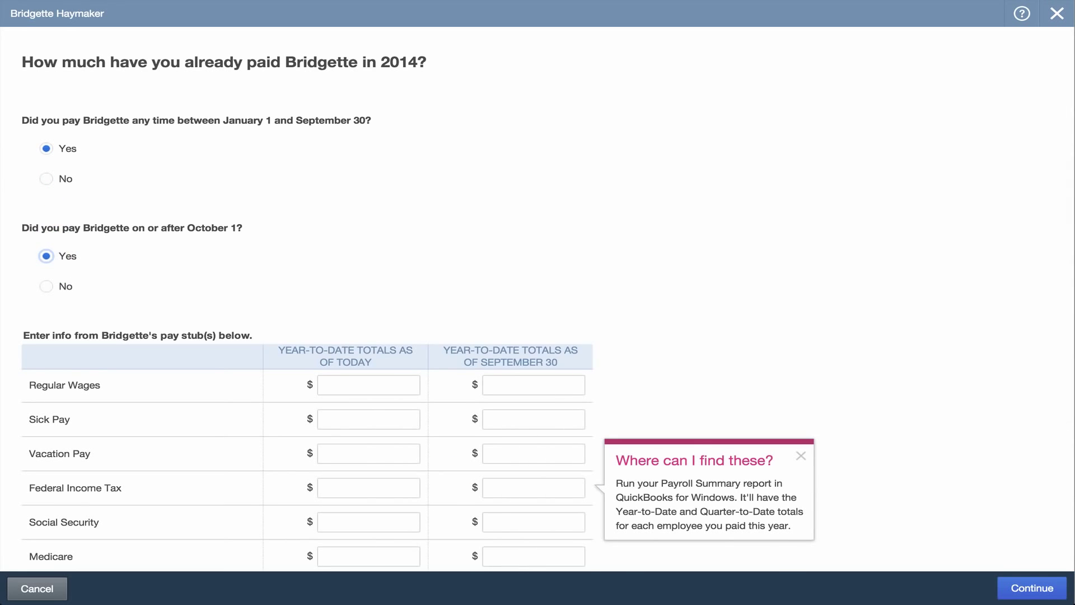
scroll(538, 302, "down", 4)
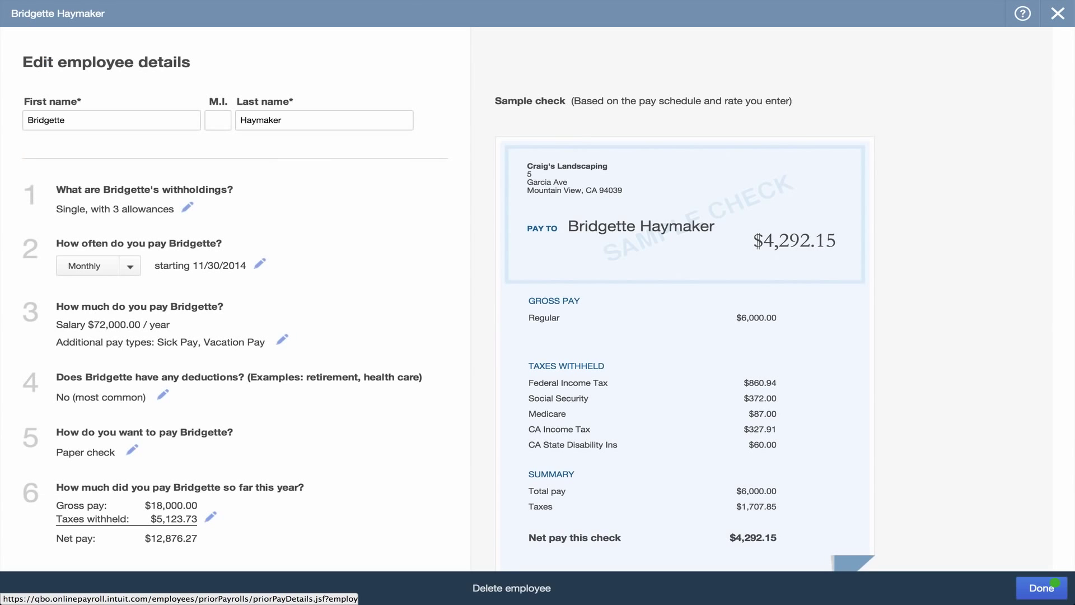
left_click(1054, 583)
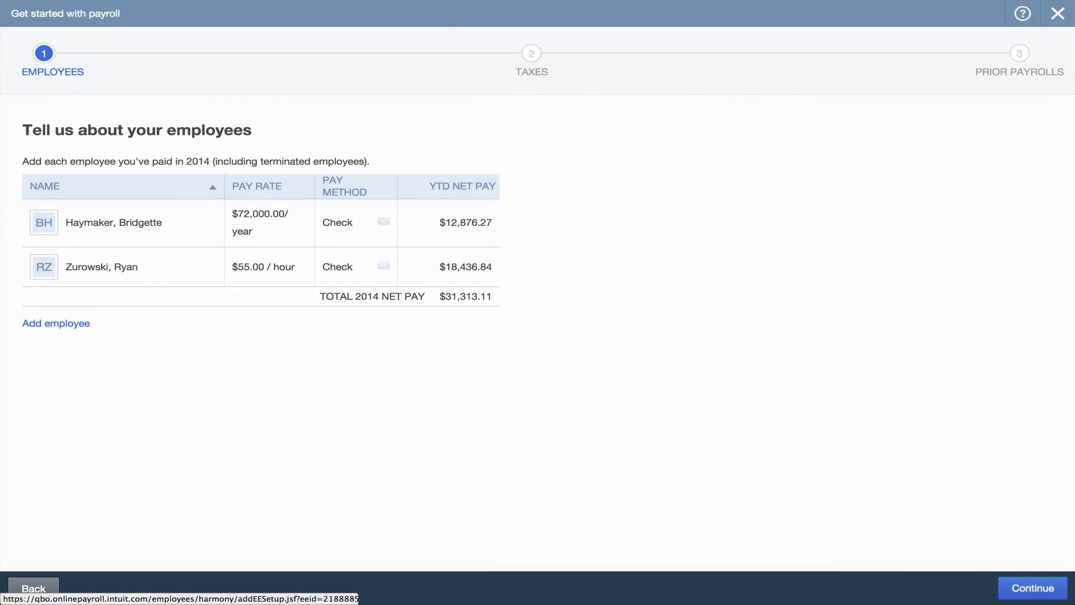
Step: Accept the business, federal and state tax details to reach Prior Payrolls for 10/01–12/31/2014
left_click(1052, 584)
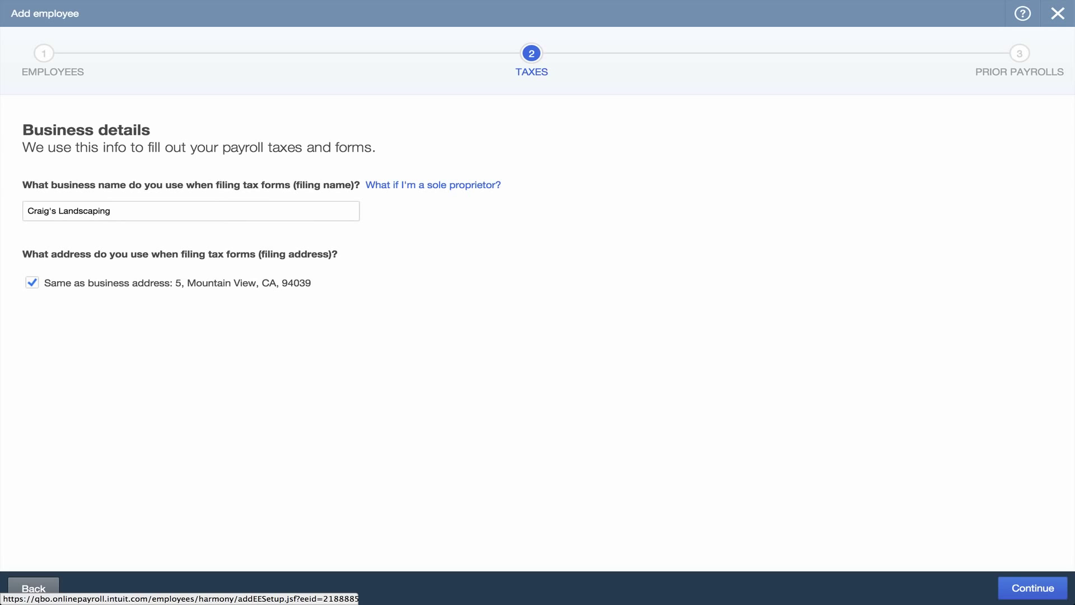
left_click(1049, 585)
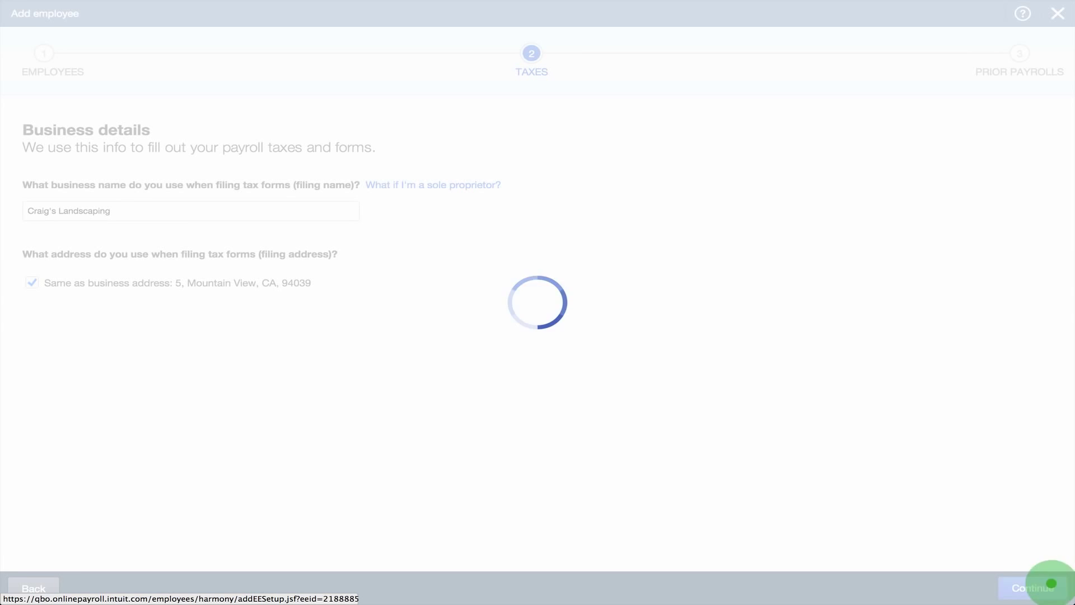
left_click(1050, 584)
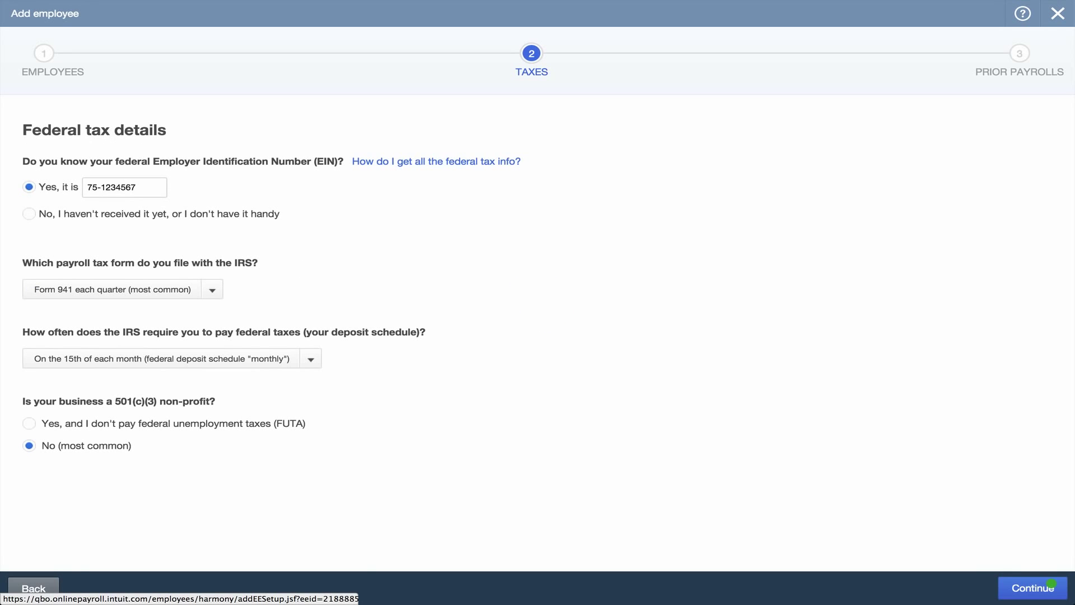
left_click(1047, 585)
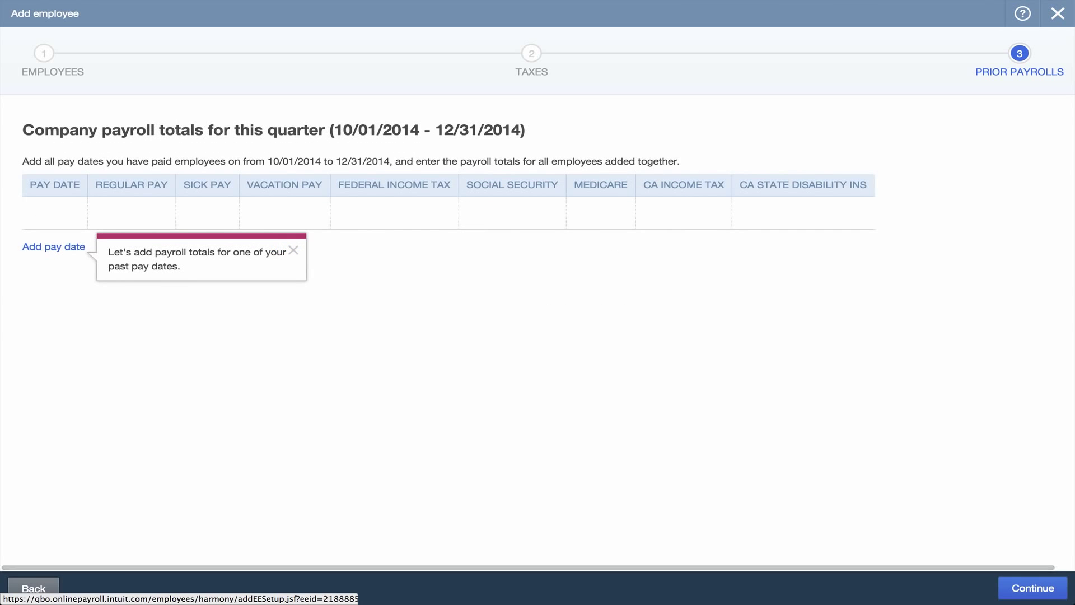
Step: Add a 10/31/2014 pay date and save its payroll totals
left_click(77, 247)
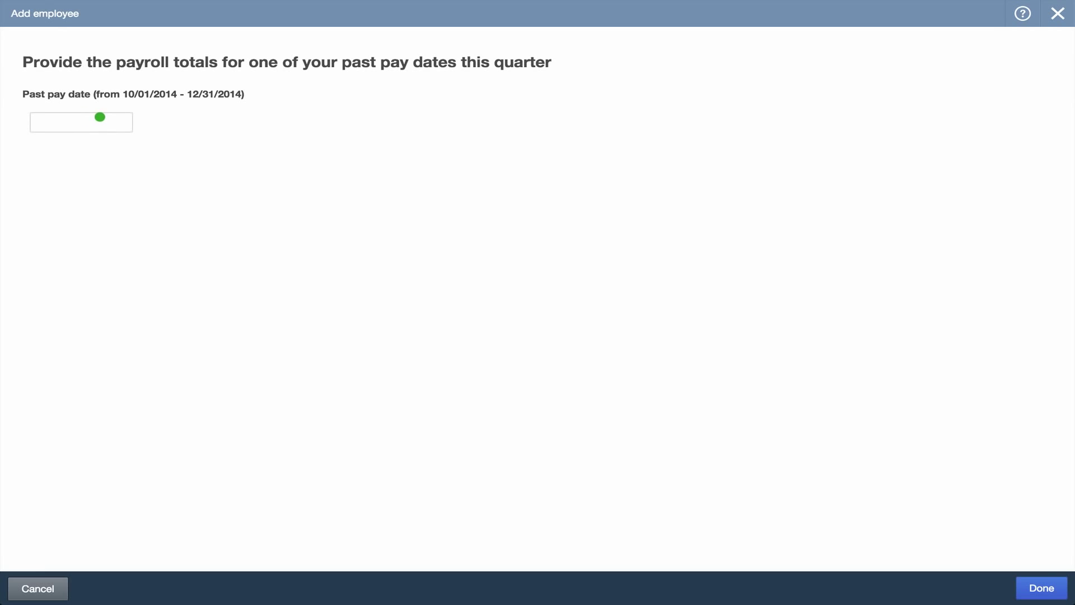
left_click(101, 118)
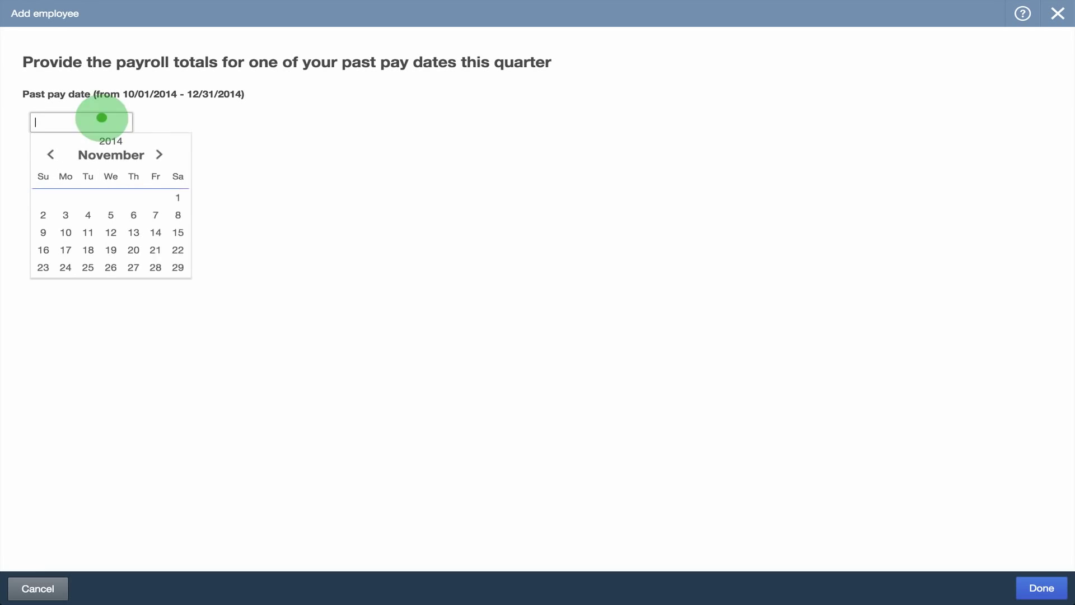
left_click(51, 154)
left_click(169, 266)
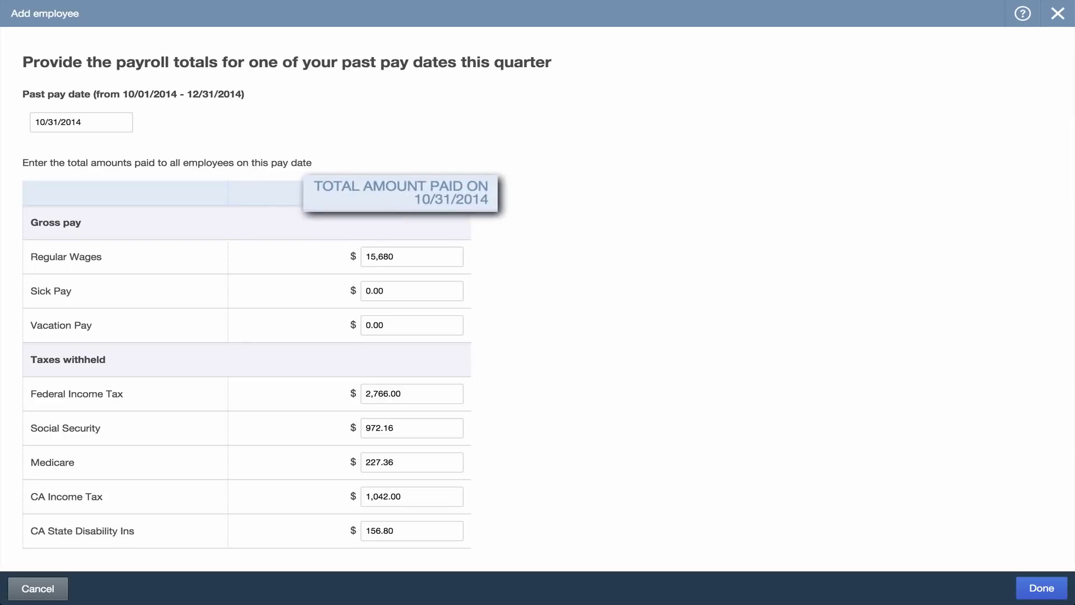
left_click(1047, 587)
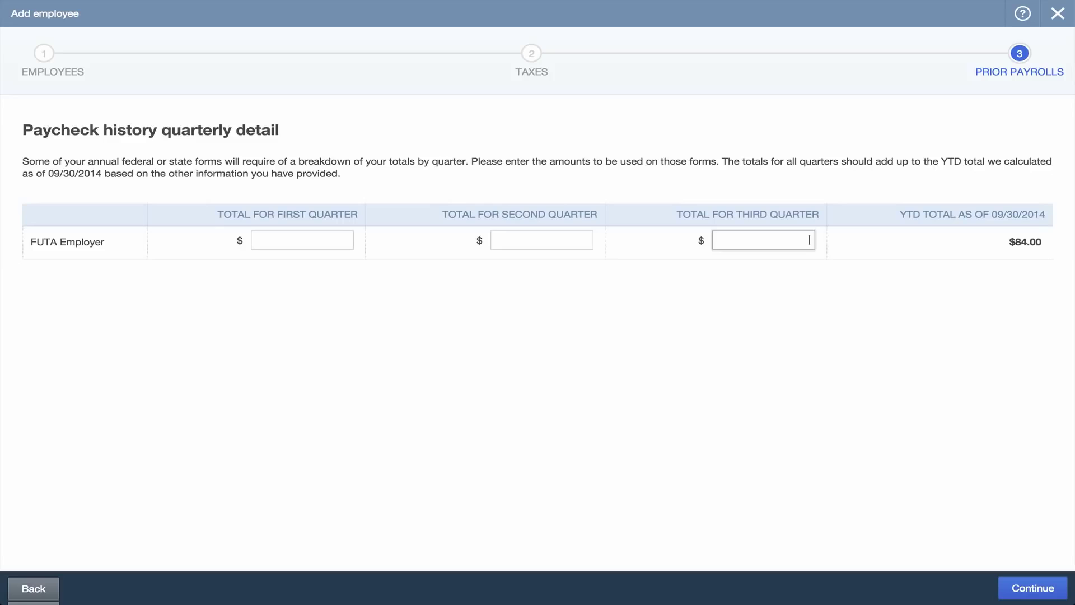
Step: Set third-quarter FUTA Employer total to 84, finish setup, and choose to run payroll later
type("84")
left_click(1033, 588)
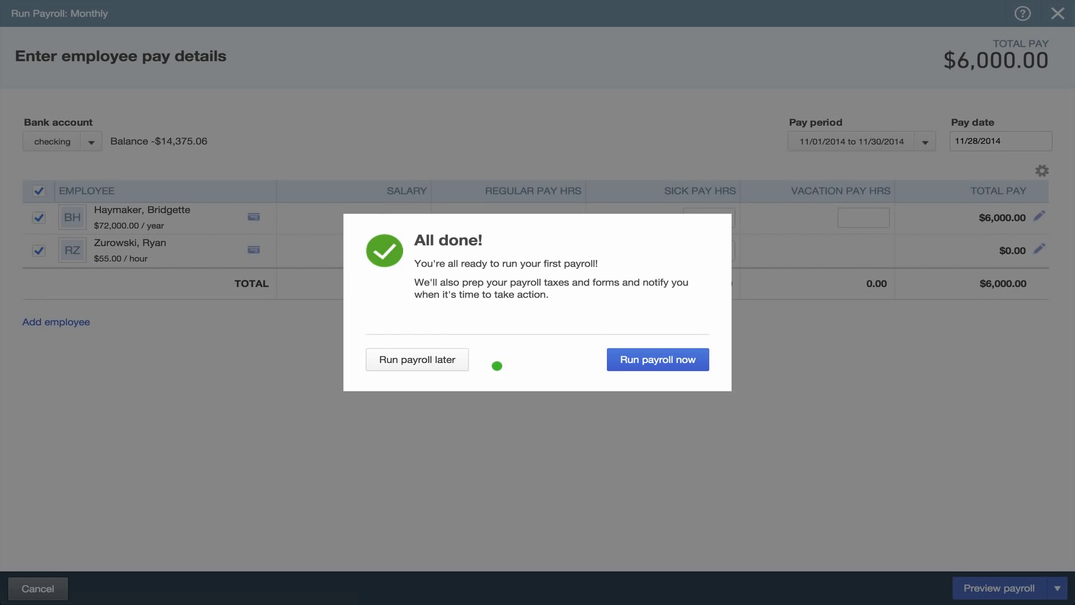
left_click(466, 357)
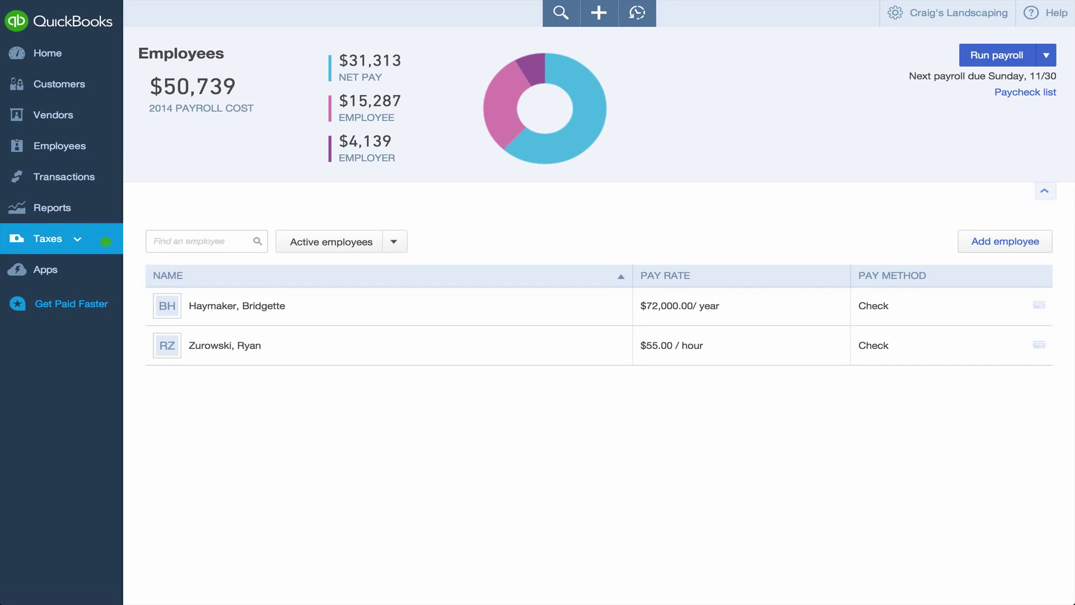
Step: Choose Pay Taxes in the Payroll Tax Center to bring up the Reconcile Tax History prompt
left_click(101, 237)
left_click(98, 287)
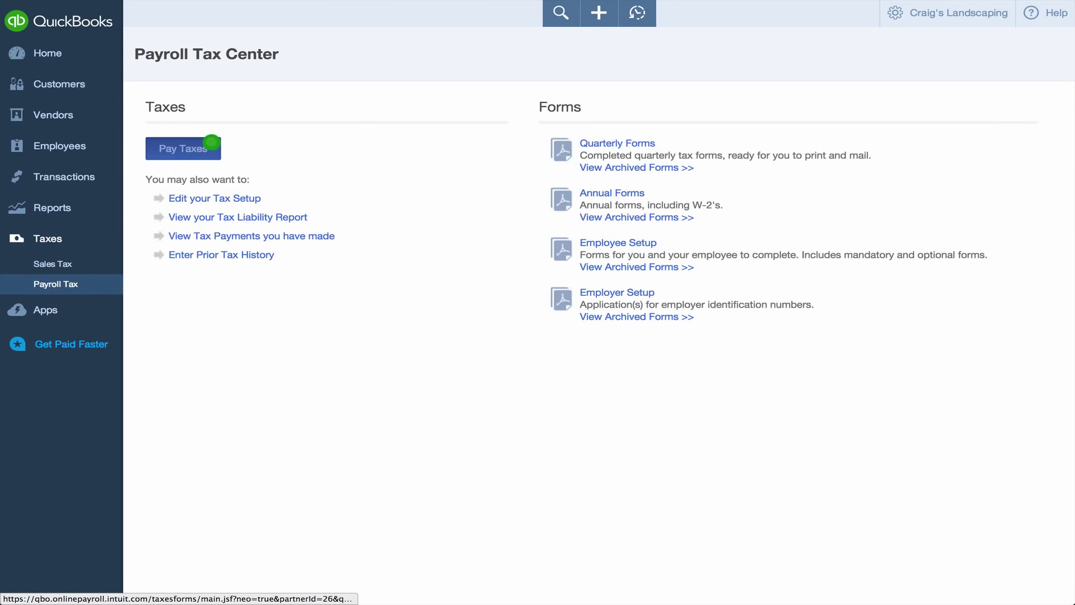
left_click(209, 148)
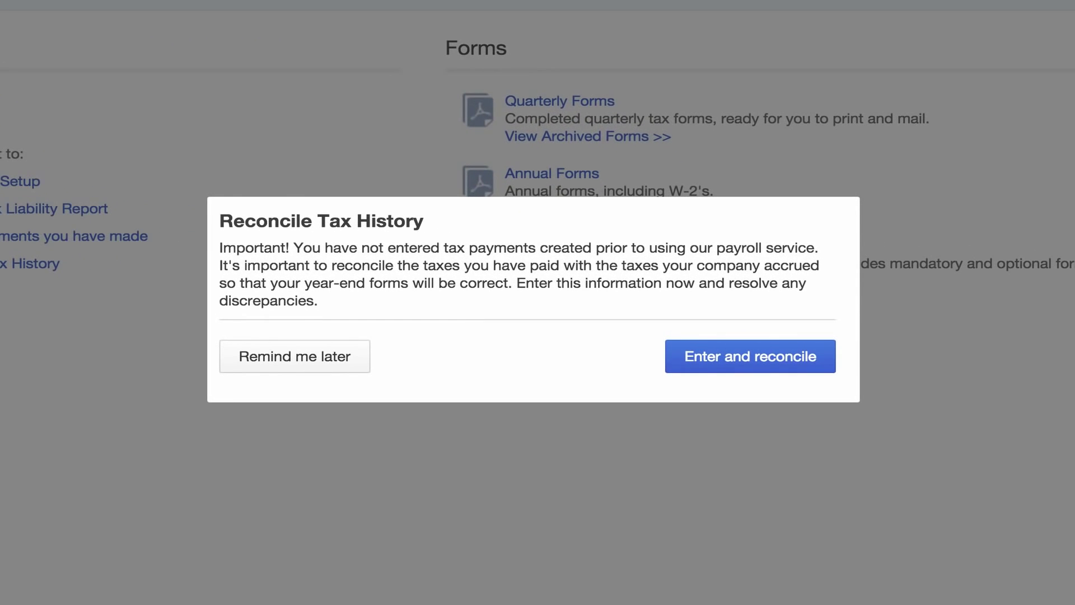